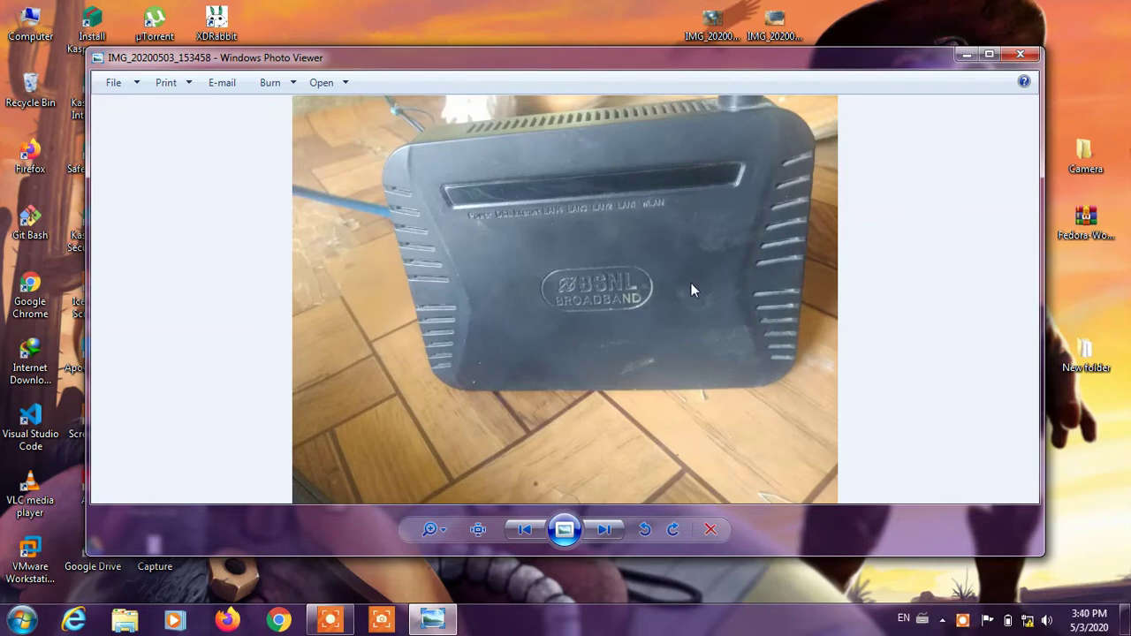
Browse the router photos, then view the back-panel photo and close the viewer
click(619, 530)
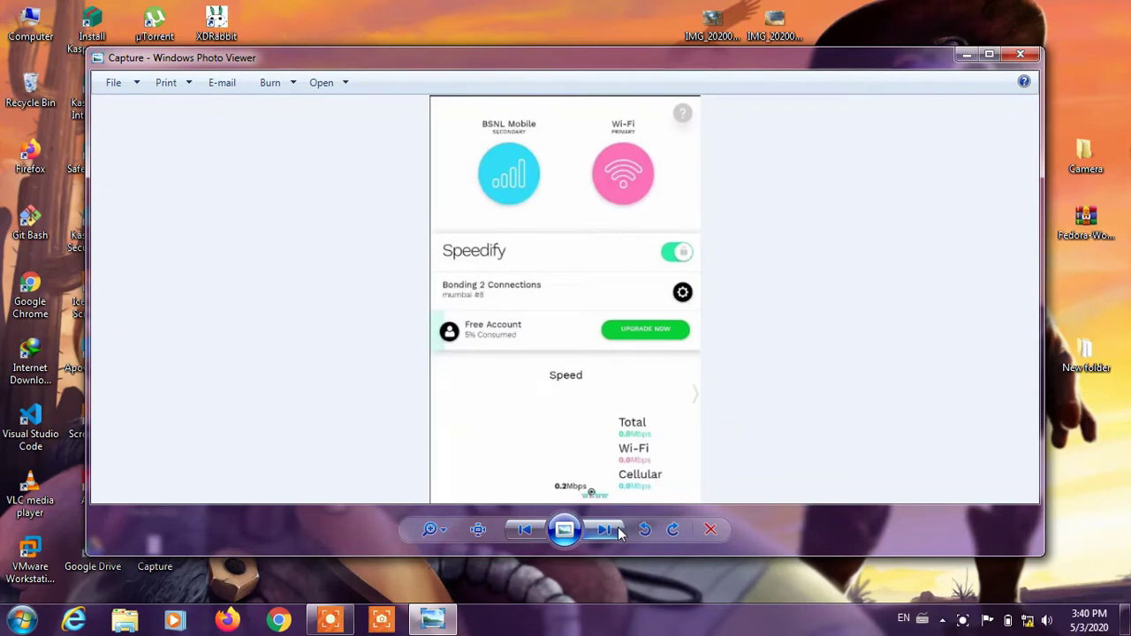
click(523, 530)
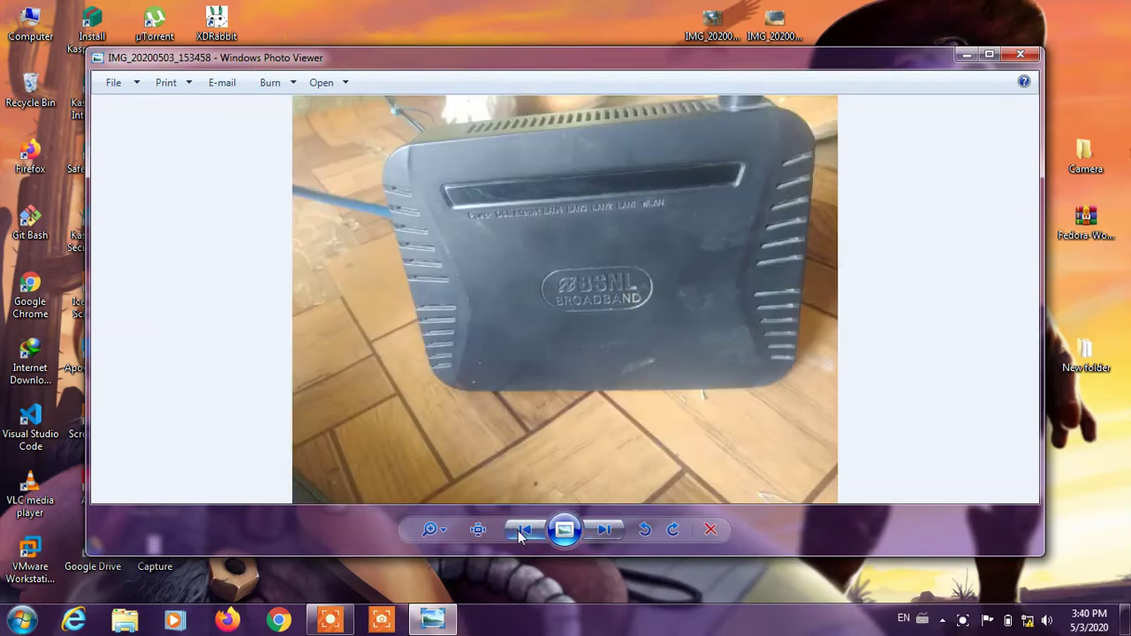
click(1022, 55)
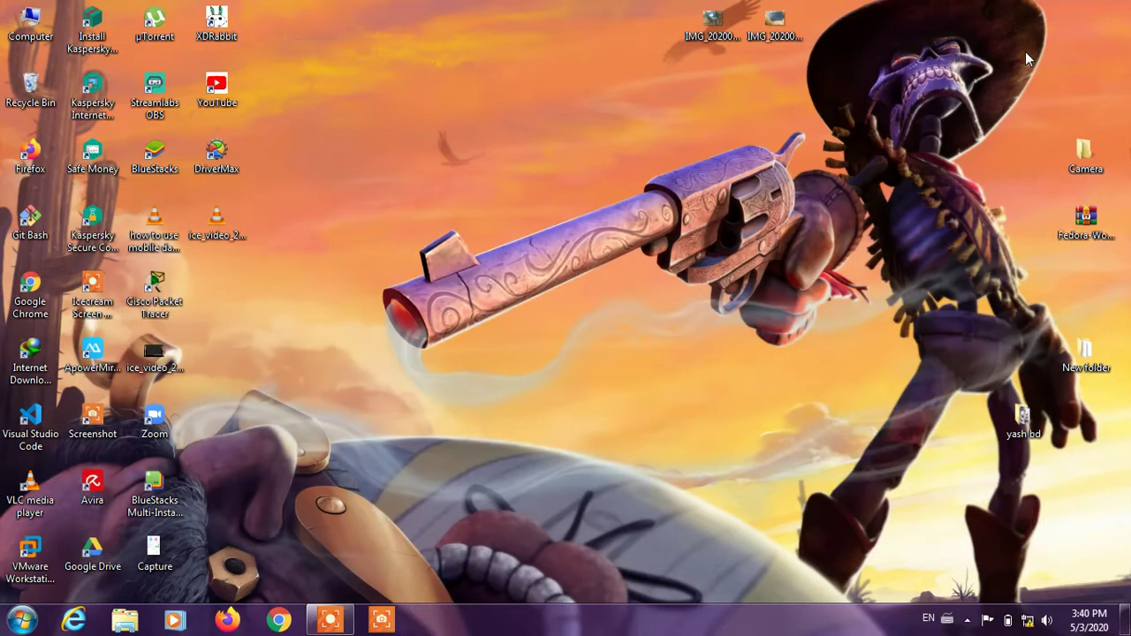
double_click(700, 21)
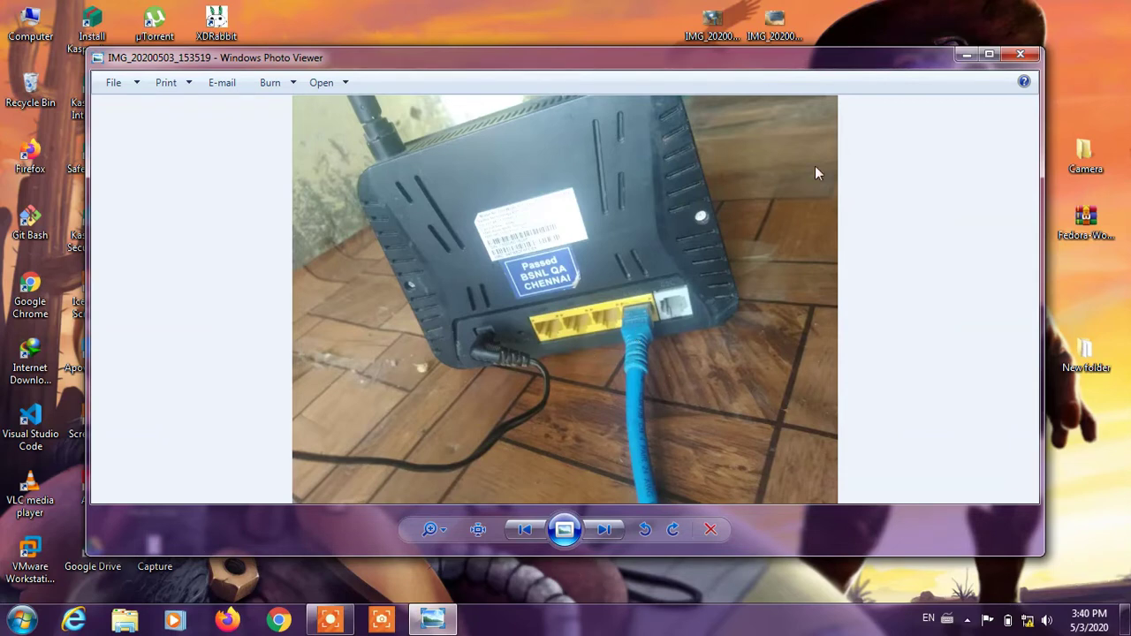
click(1020, 55)
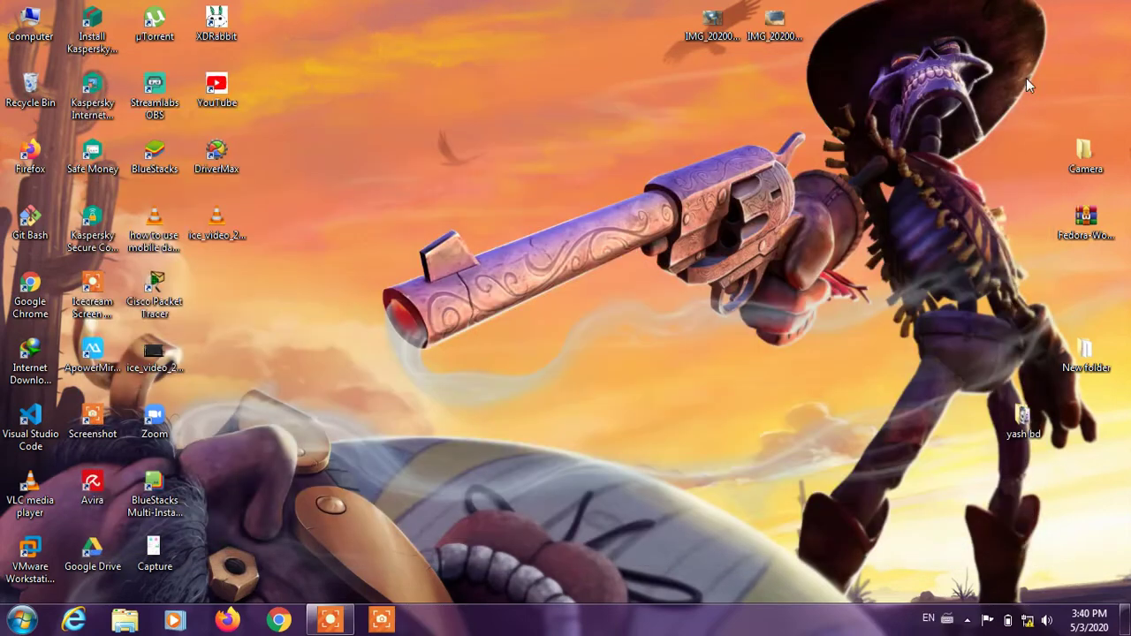
click(1025, 626)
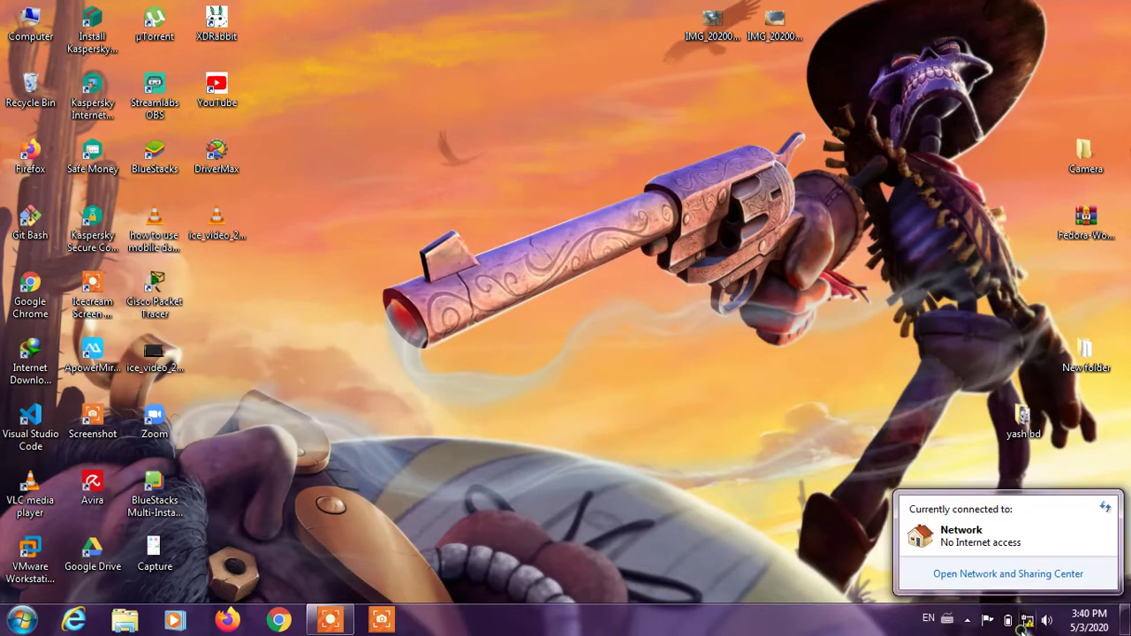
click(1019, 575)
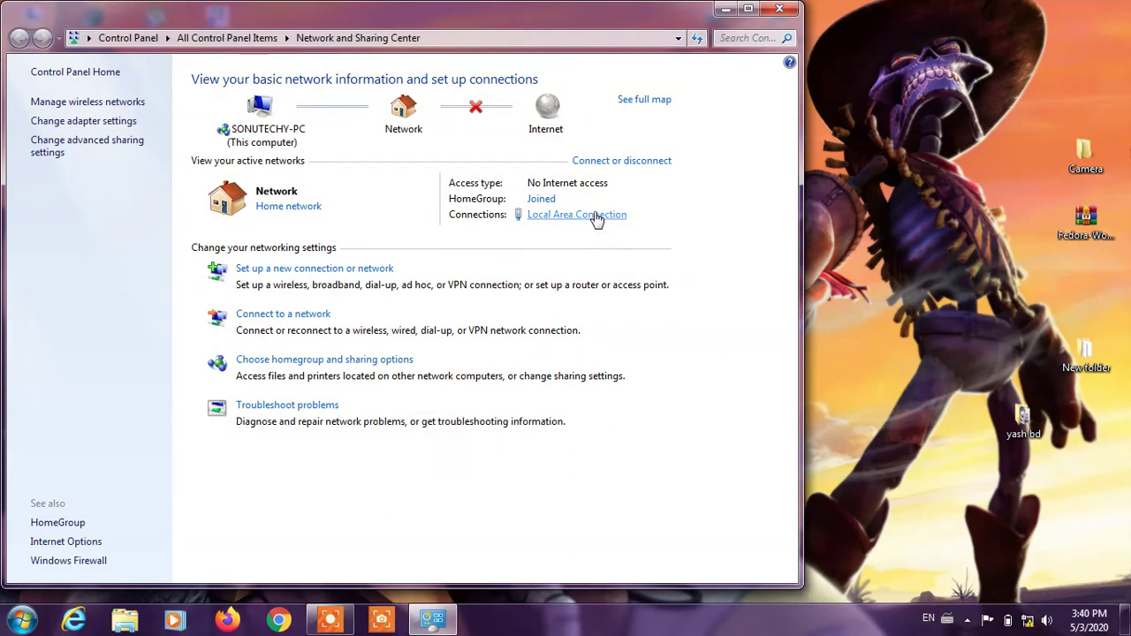
click(588, 214)
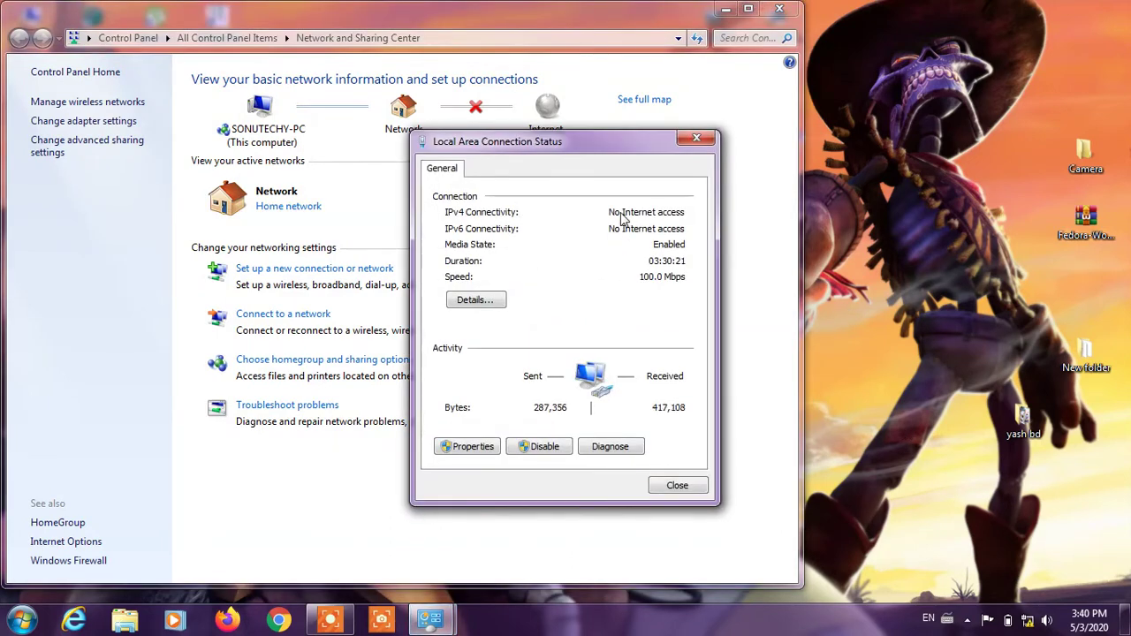
click(492, 299)
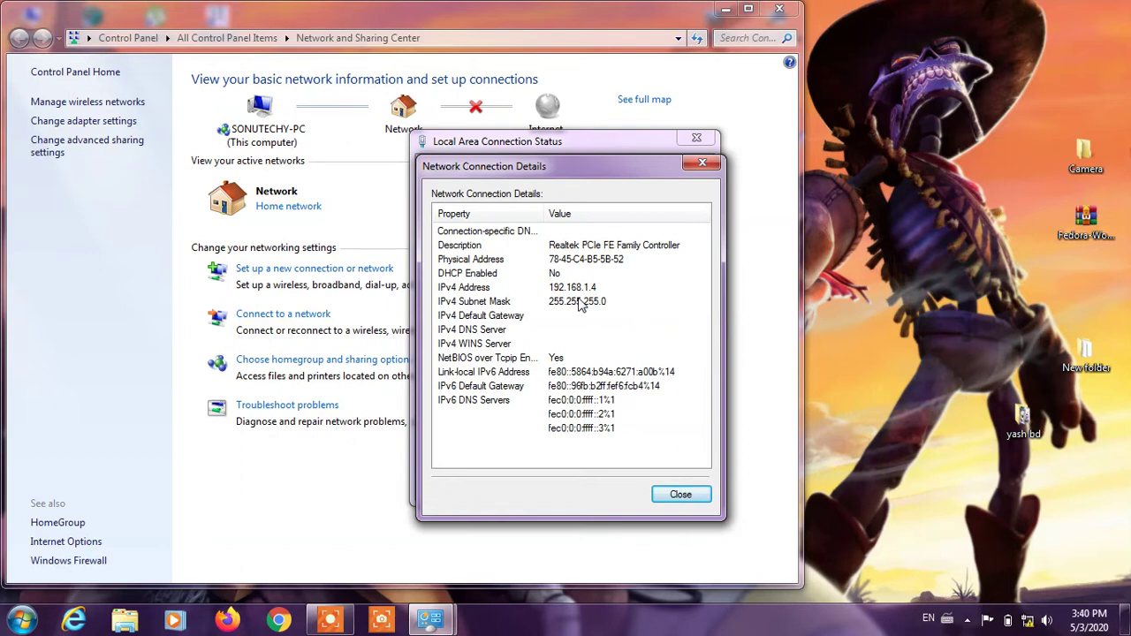
click(702, 163)
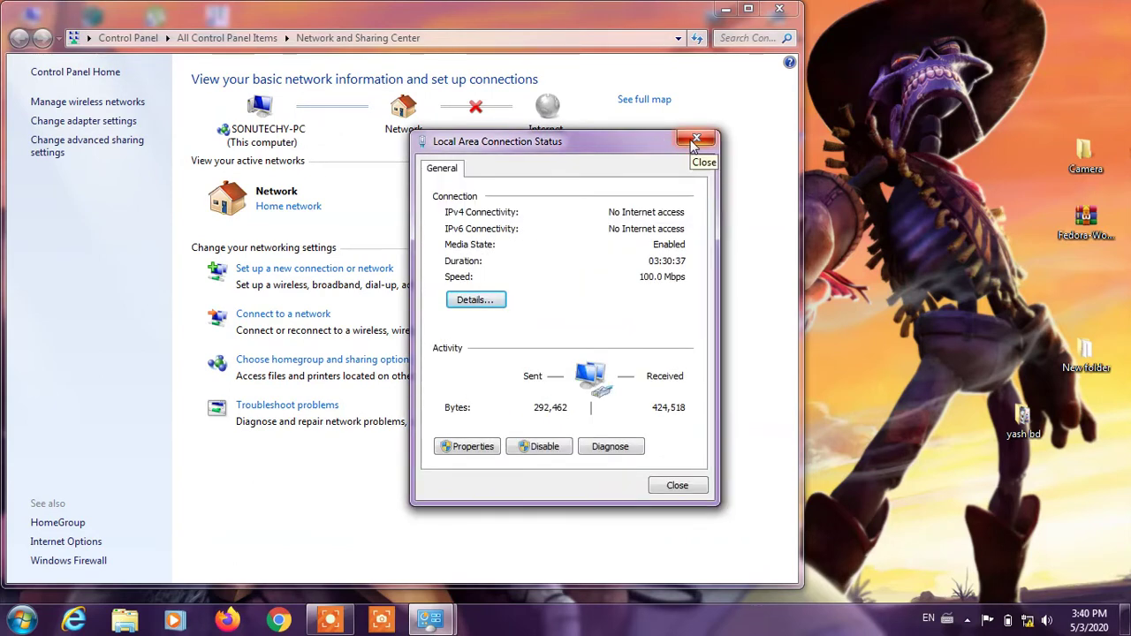
click(696, 141)
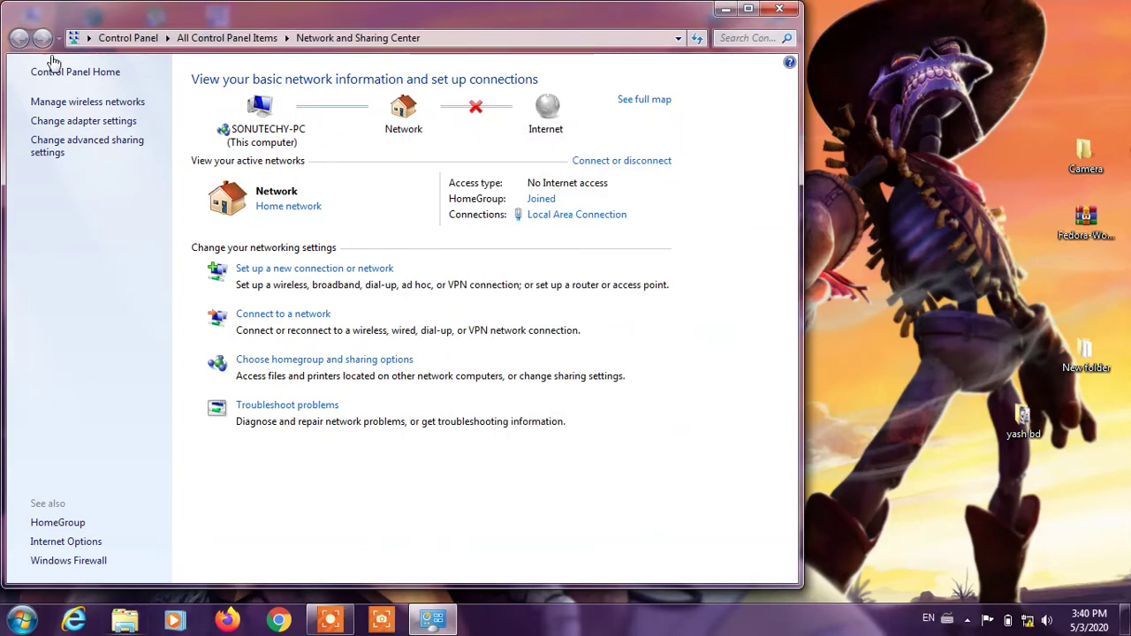
click(782, 10)
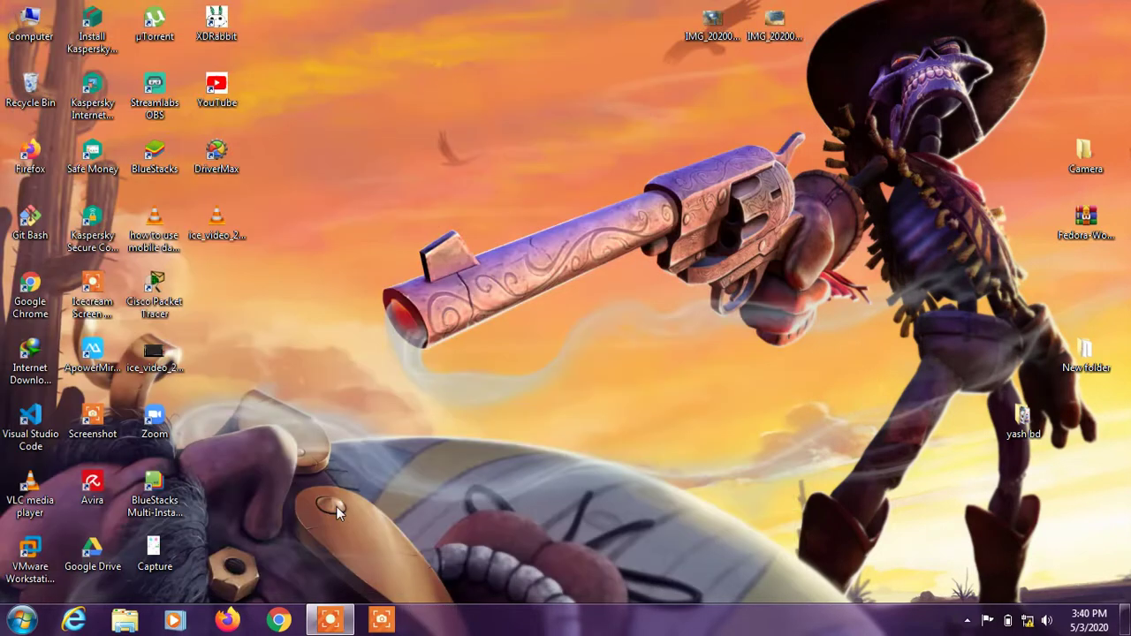
Launch Firefox, dismiss the default-browser prompt, and load 192.168.1.1
click(227, 620)
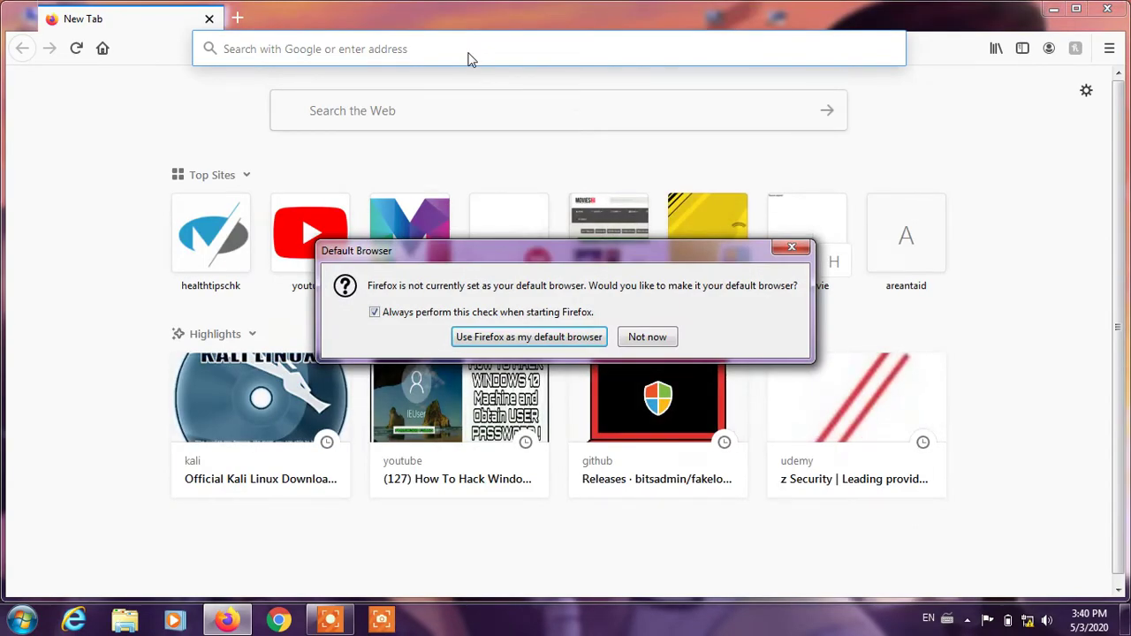
click(647, 337)
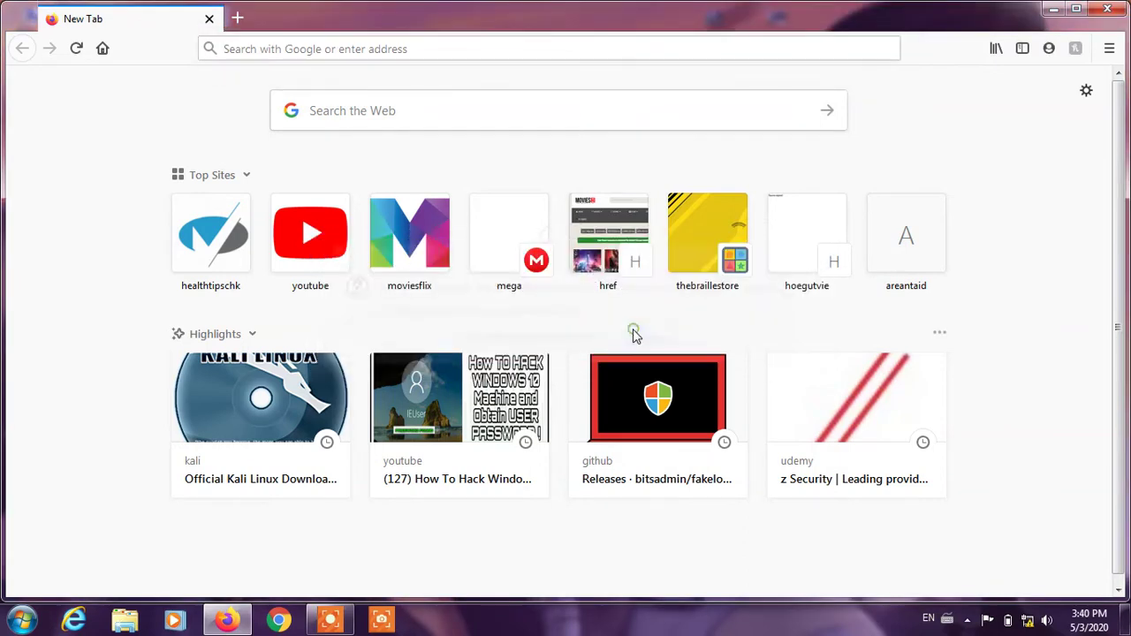
click(428, 49)
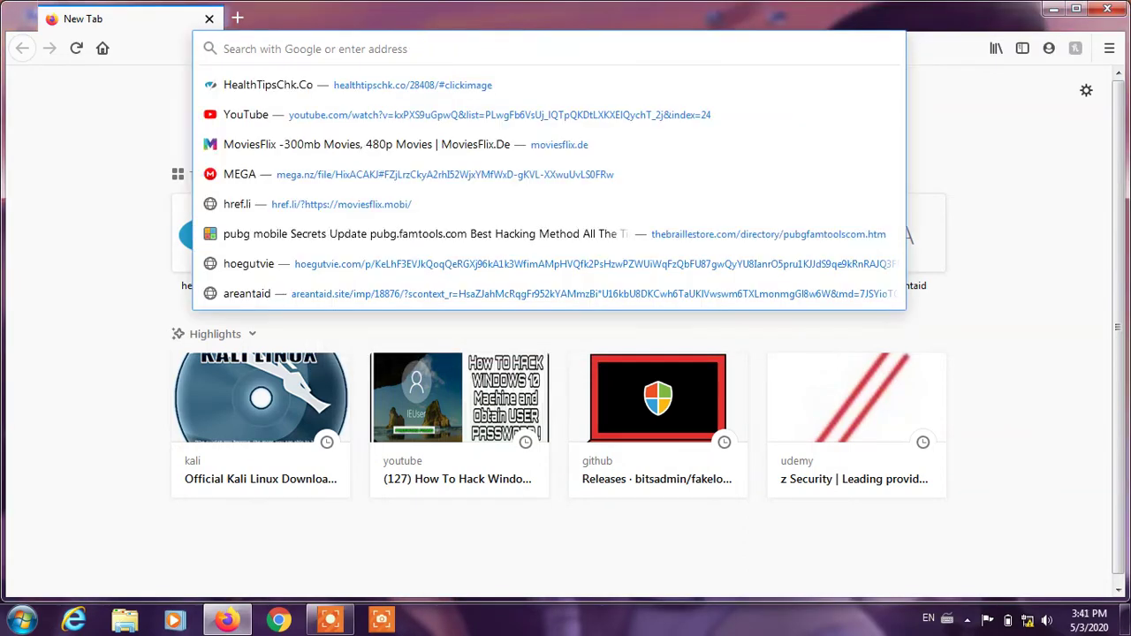
text(192)
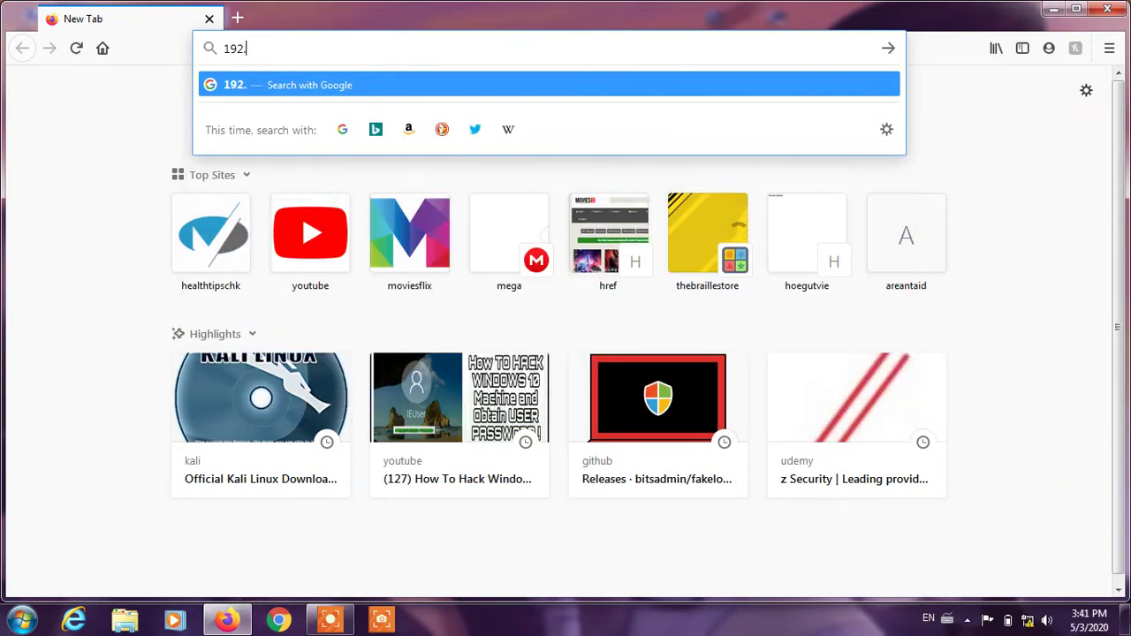
text(.168.1)
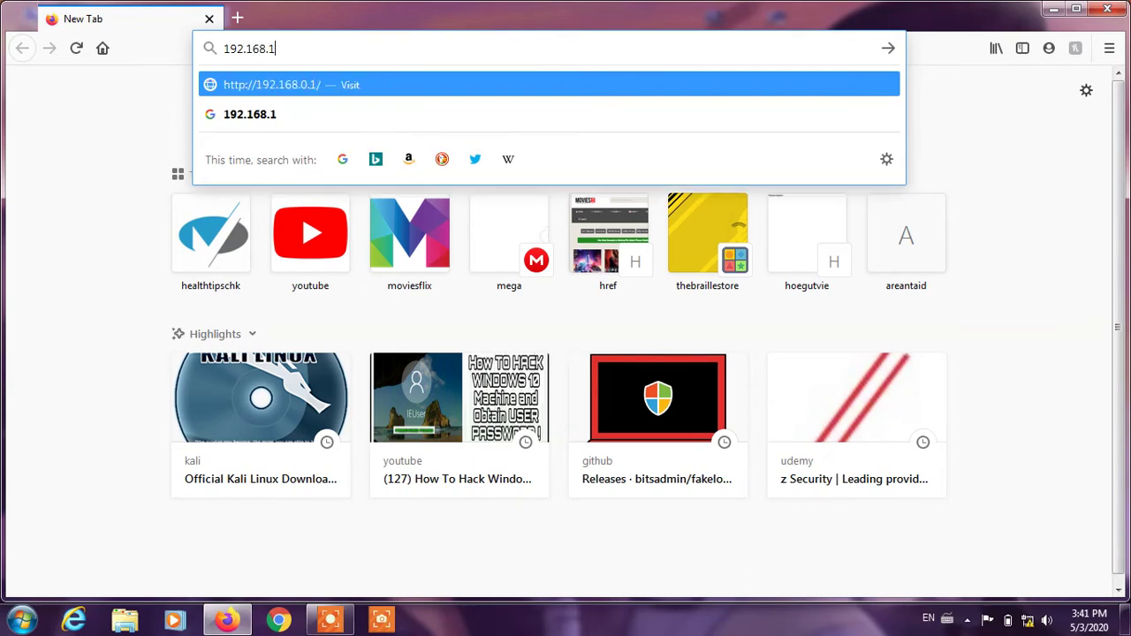
text(.1)
key(Return)
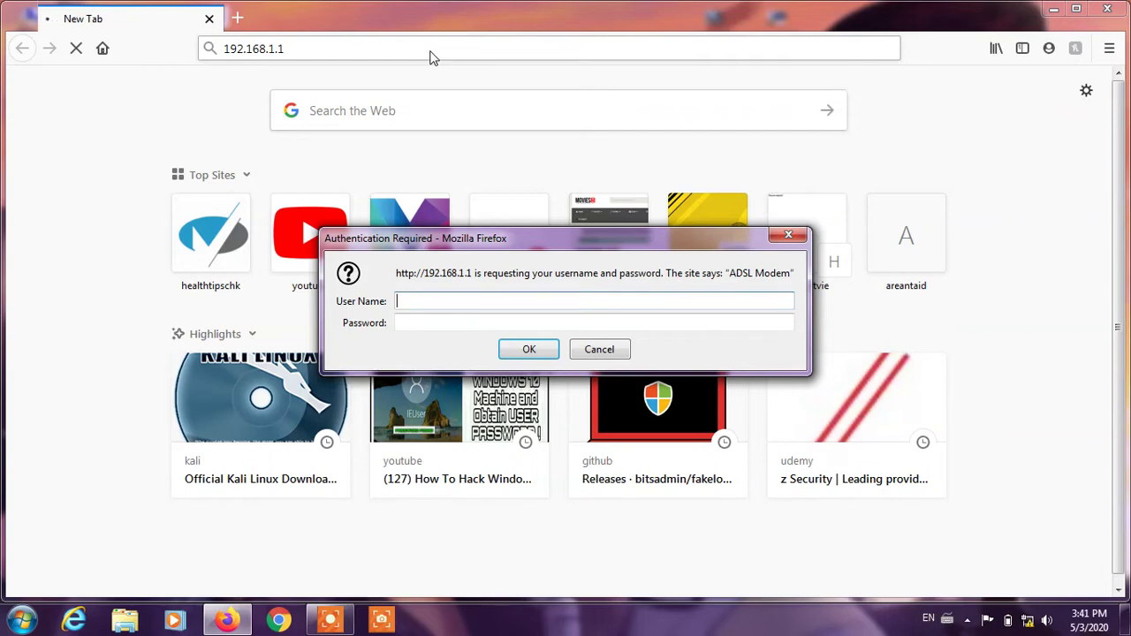
Log in to the router with the admin username and password
text(admin)
key(Tab)
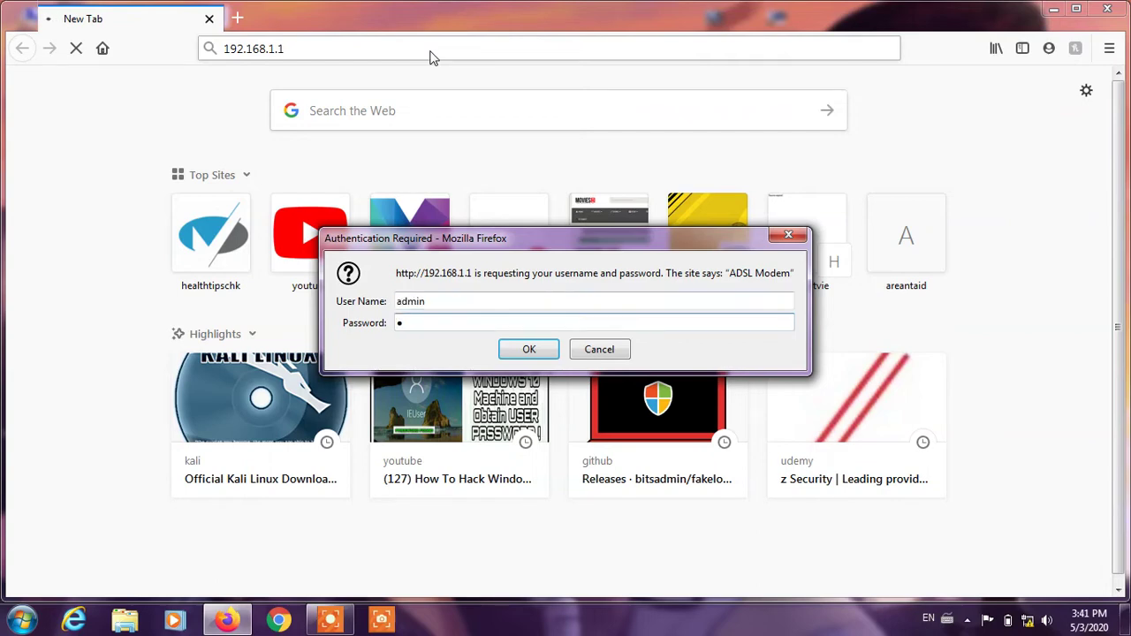
text(admin)
key(Return)
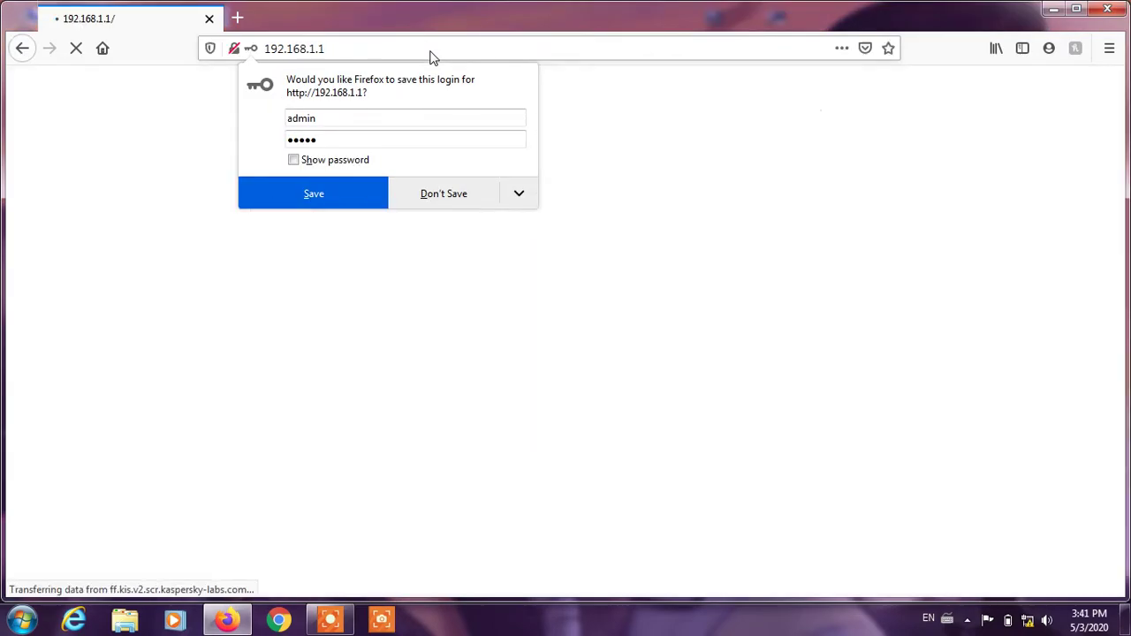
Decline saving the login and go to the Interface Setup internet page
click(433, 196)
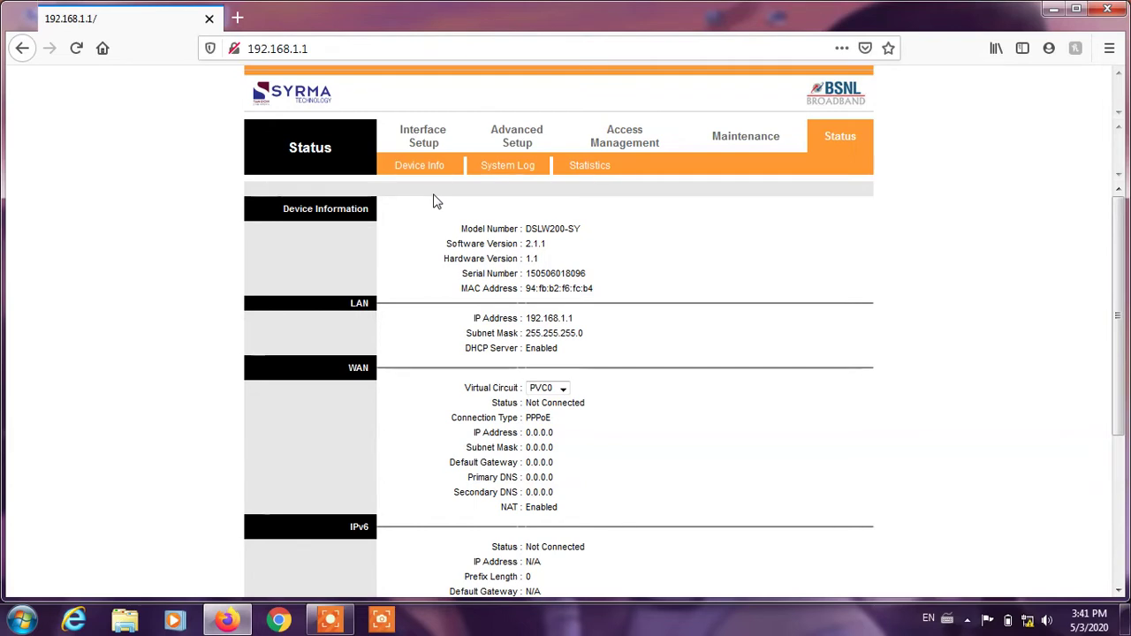
click(437, 131)
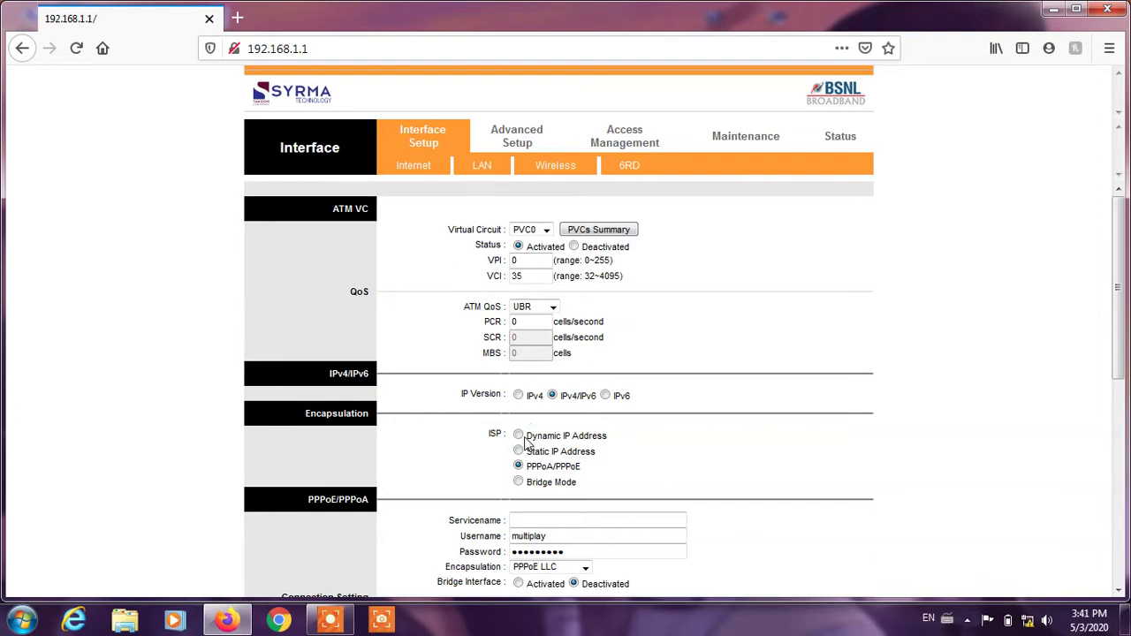
Switch the ISP type to Dynamic IP Address, decline saving the login, and review below
click(525, 439)
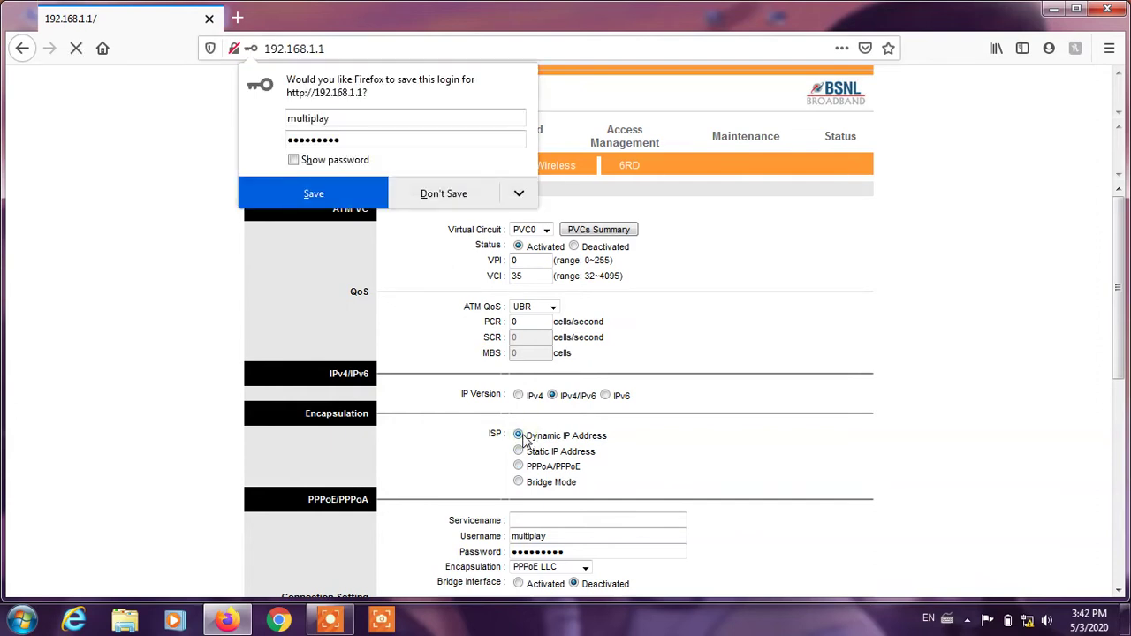
click(469, 196)
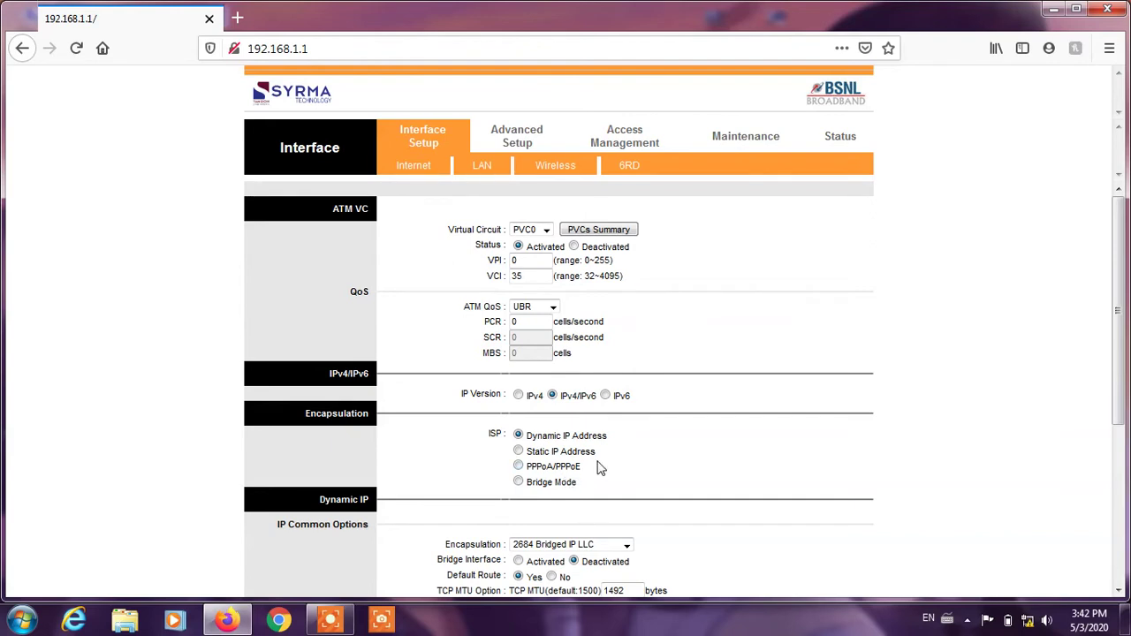
scroll(1118, 343, down, 1)
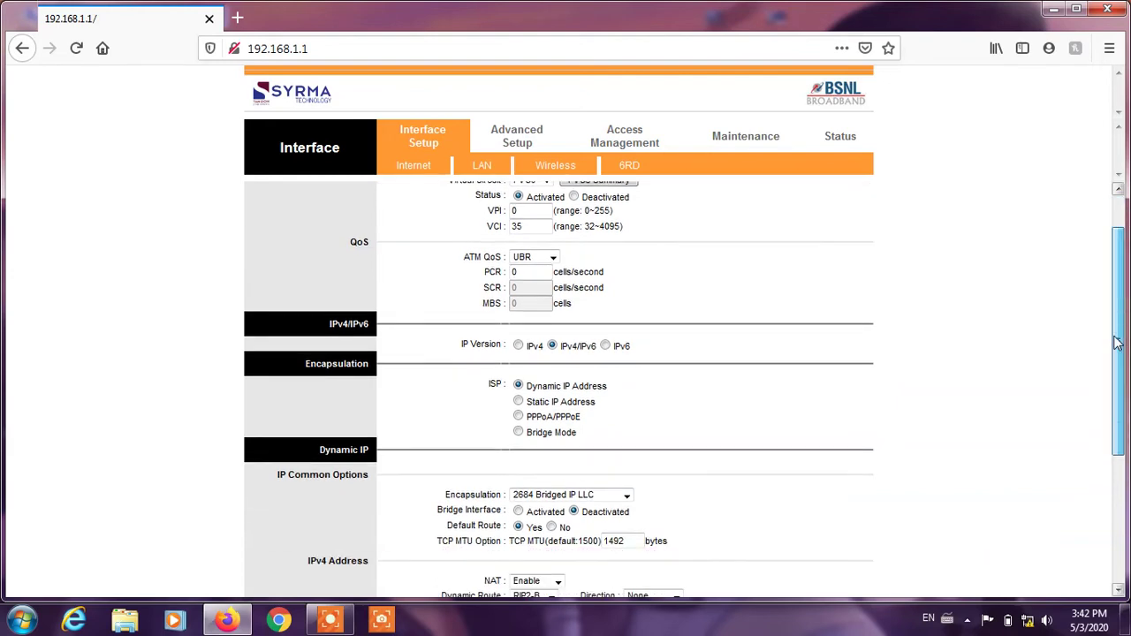
scroll(1118, 343, down, 2)
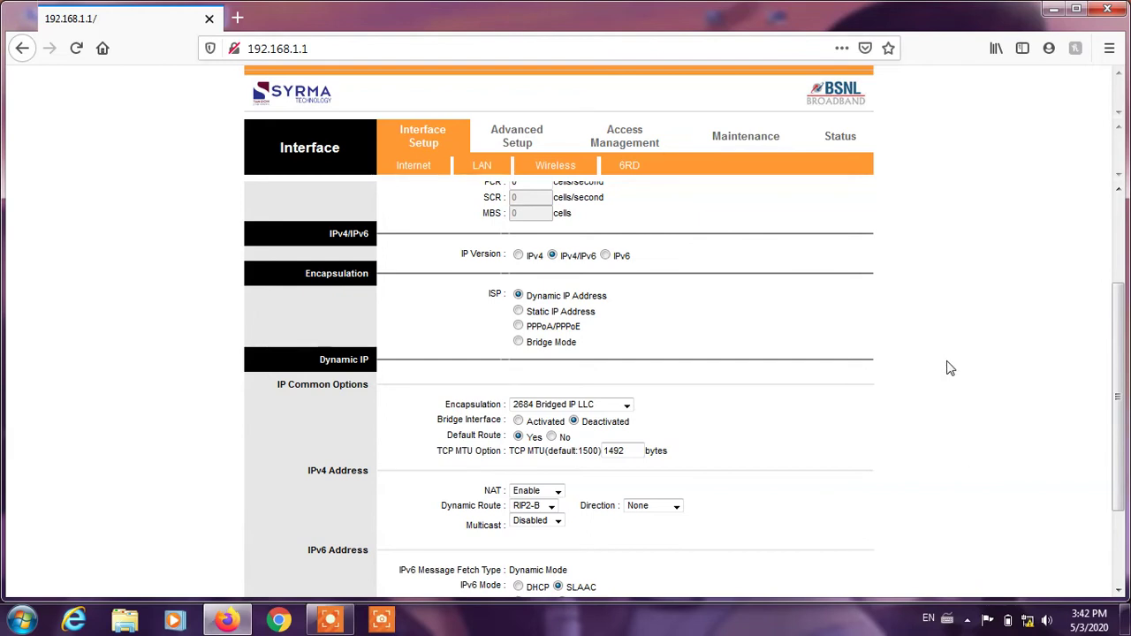
drag(1115, 375, 1116, 404)
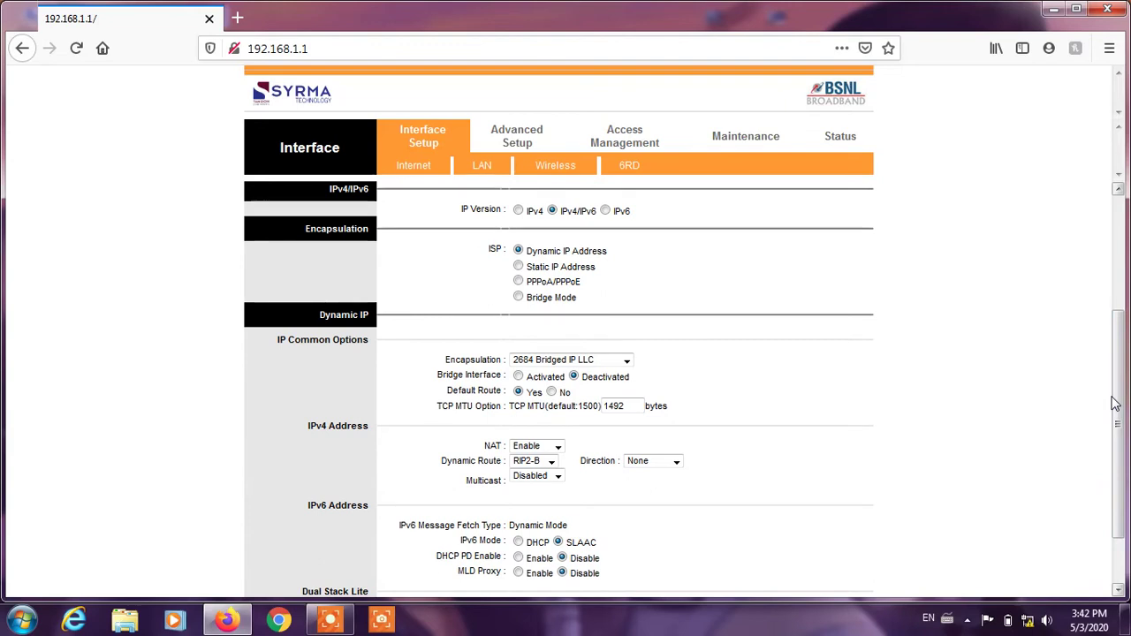
Choose Bridge Mode with 2684 Bridged IP LLC encapsulation, then go to Wireless settings
click(520, 298)
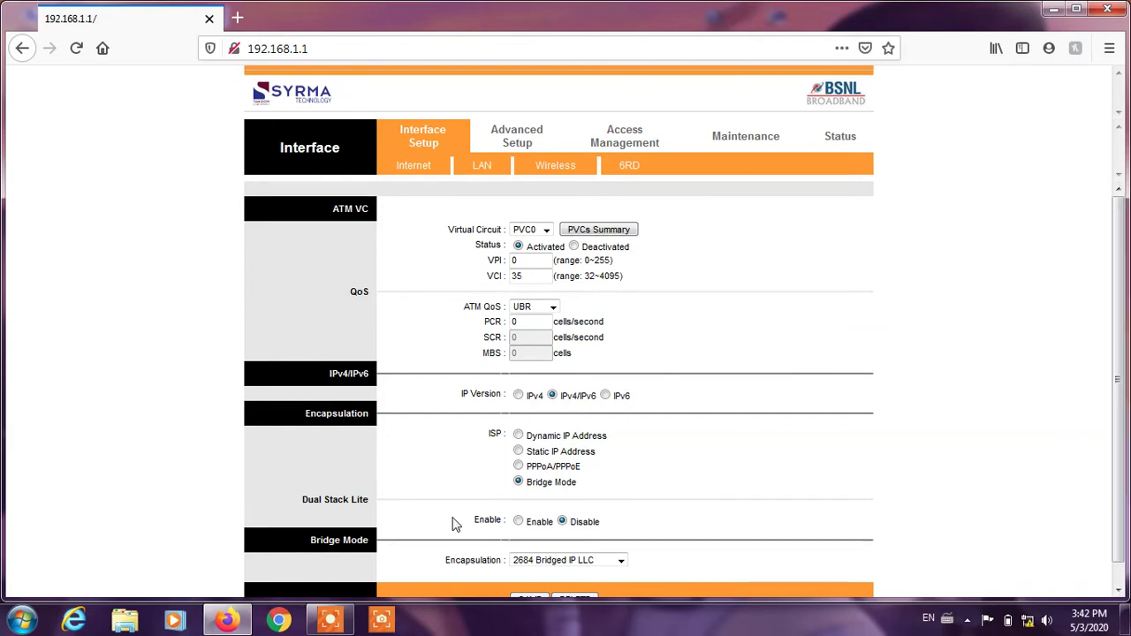
click(543, 566)
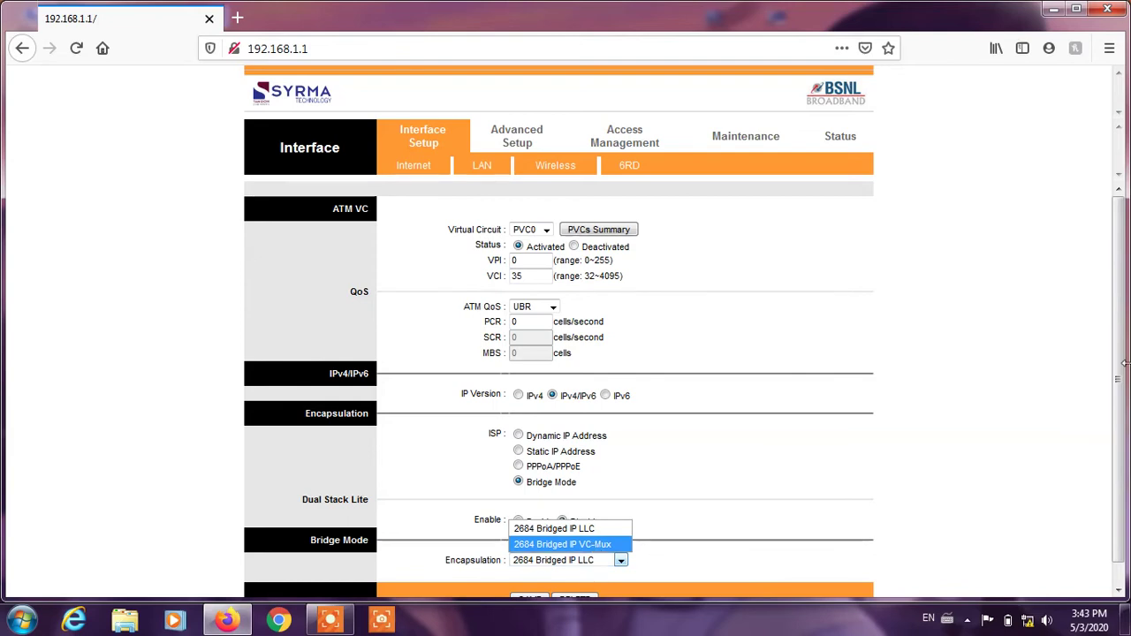
click(722, 389)
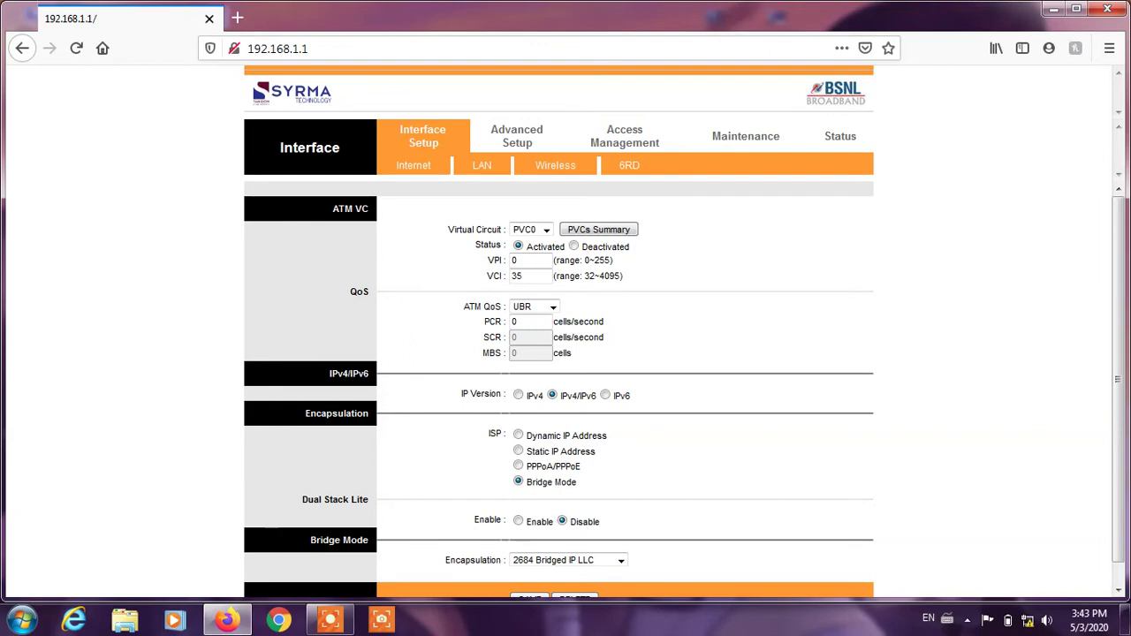
click(542, 174)
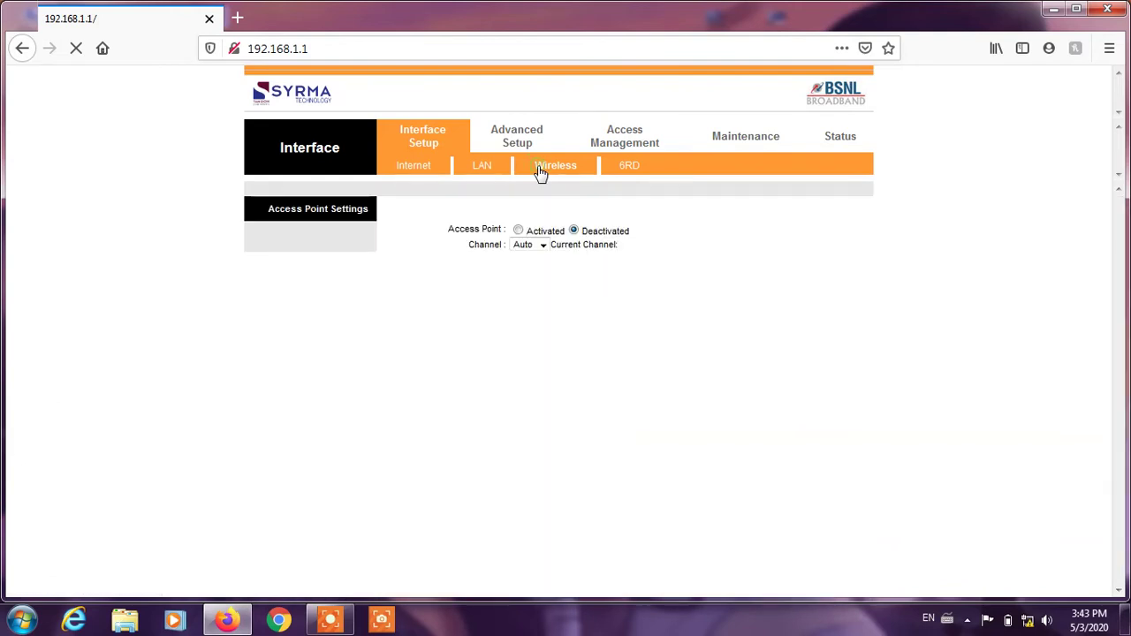
Activate the wireless access point and set its channel to 11
click(518, 231)
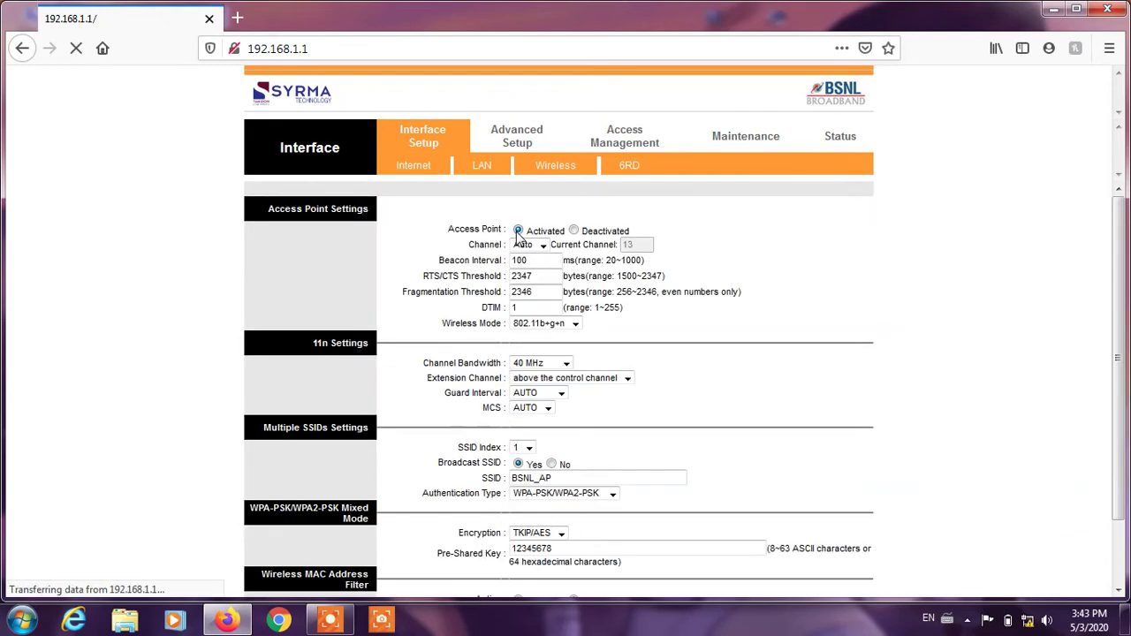
click(543, 245)
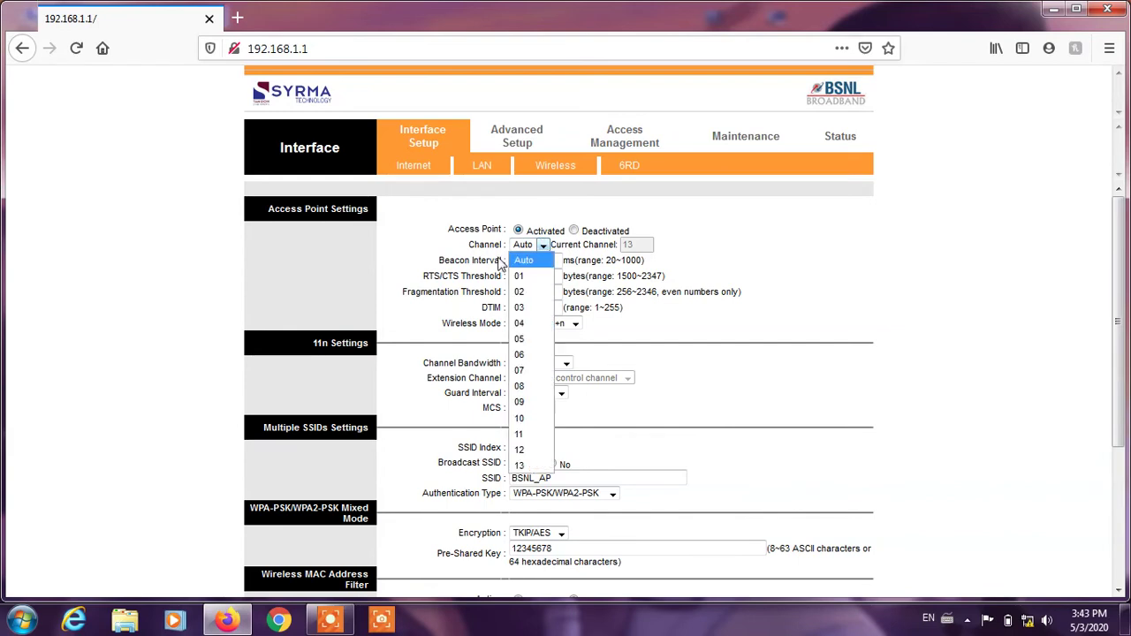
click(520, 433)
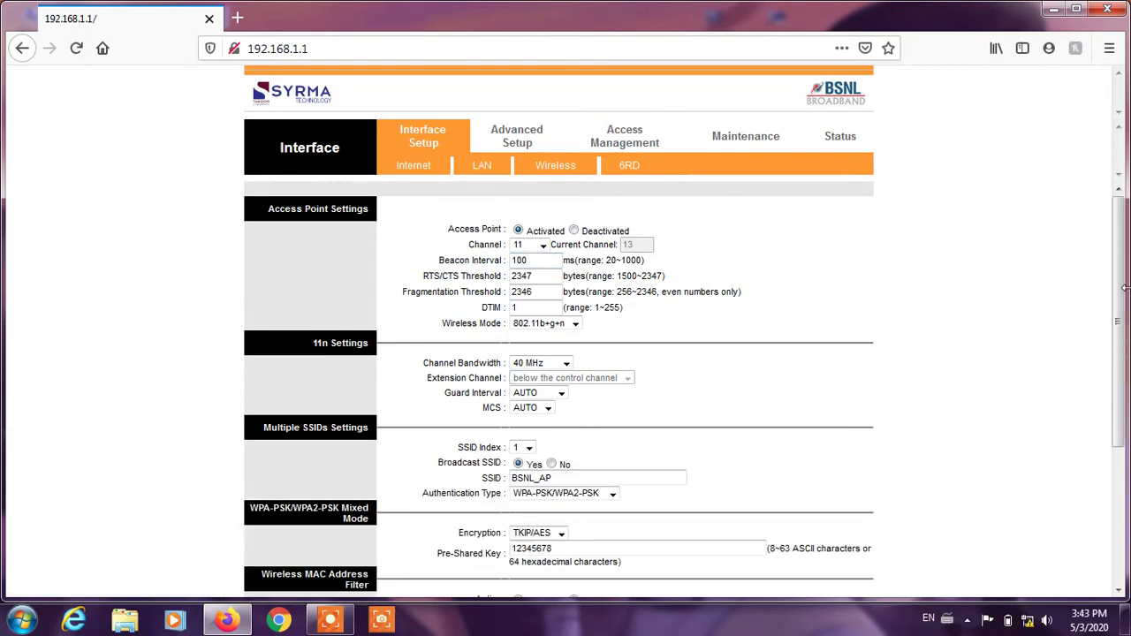
drag(1121, 286, 1121, 430)
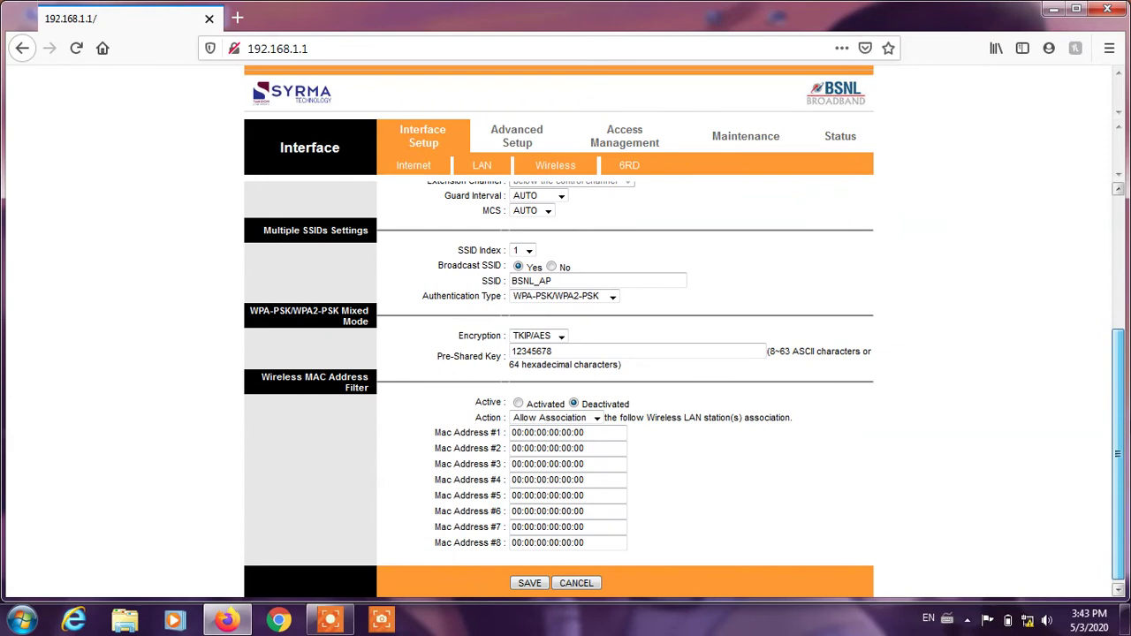
scroll(425, 425, up, 5)
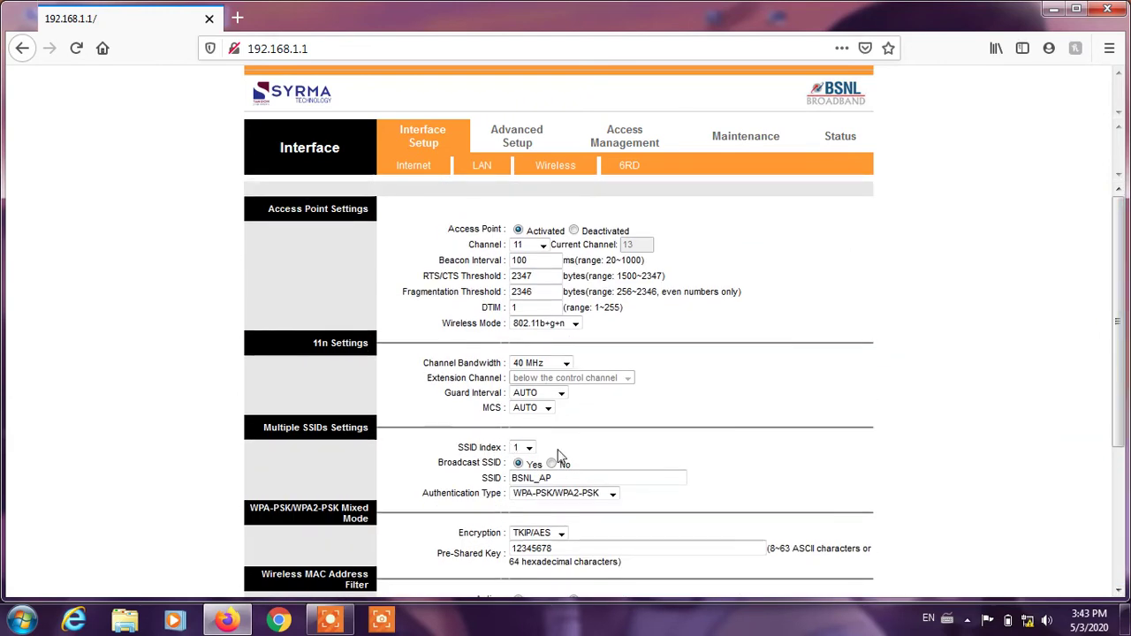
Check the SSID Index choices and scroll to review the wireless settings
click(529, 449)
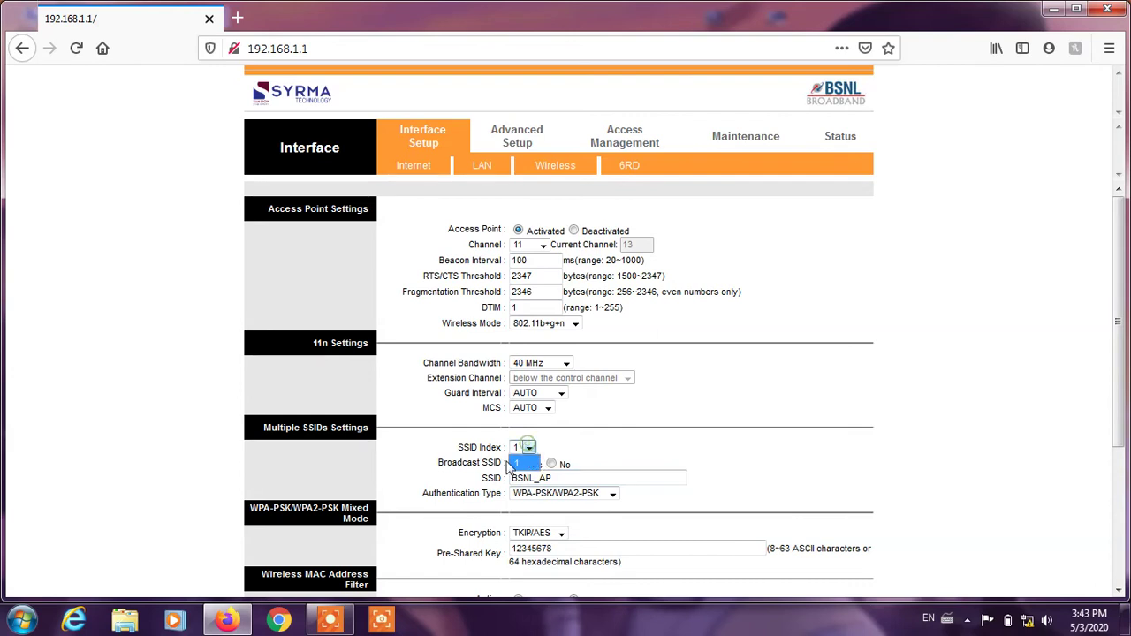
click(685, 463)
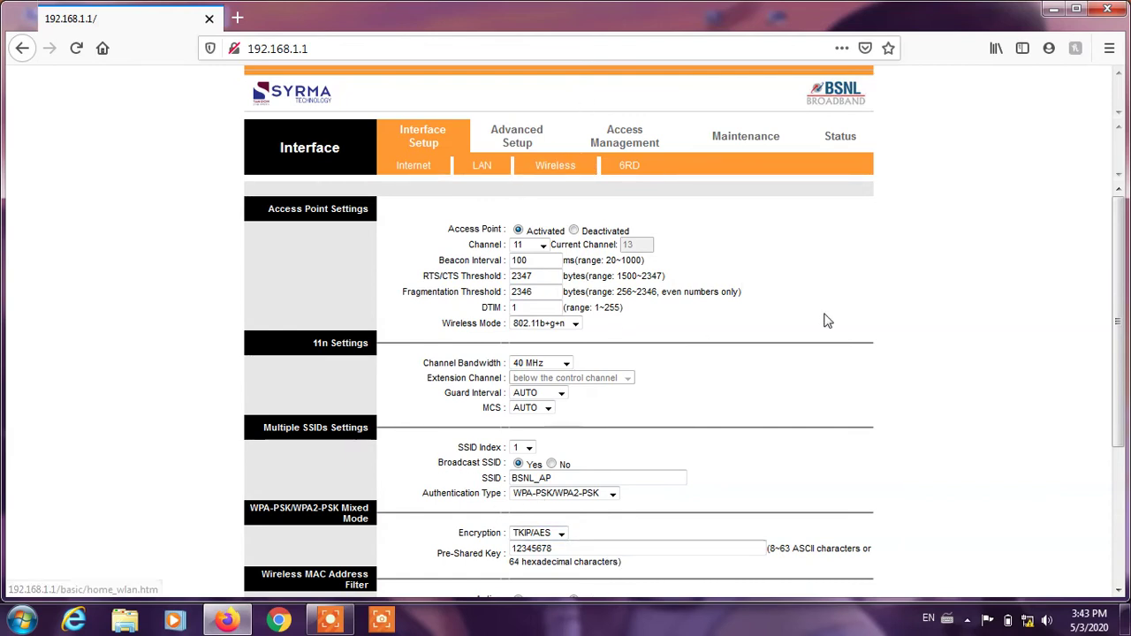
click(1117, 314)
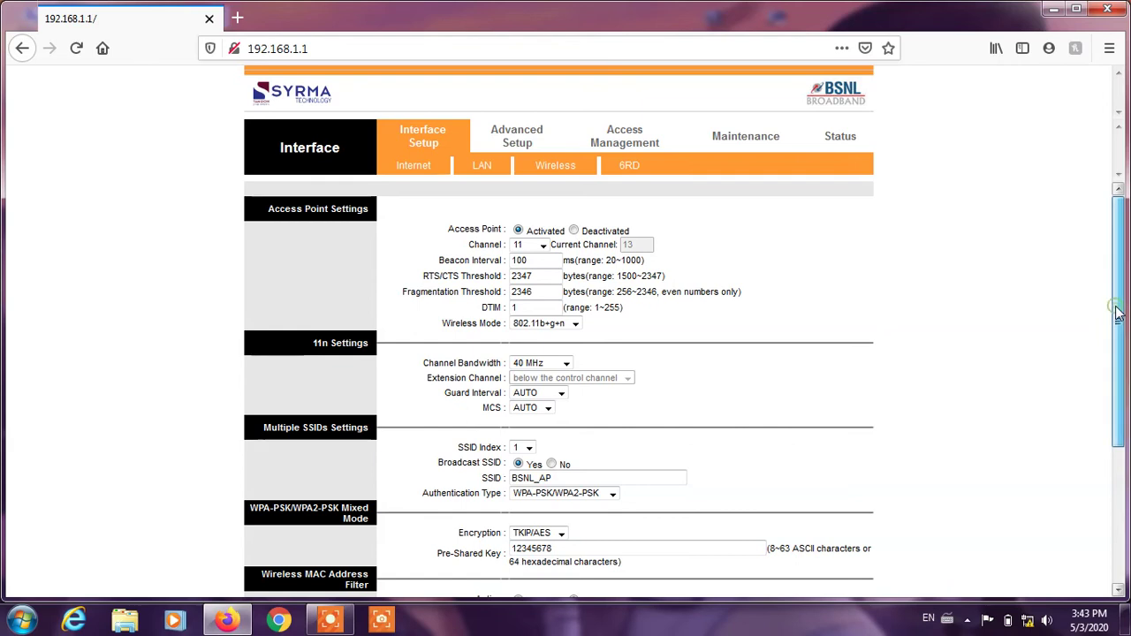
drag(1118, 314, 1117, 335)
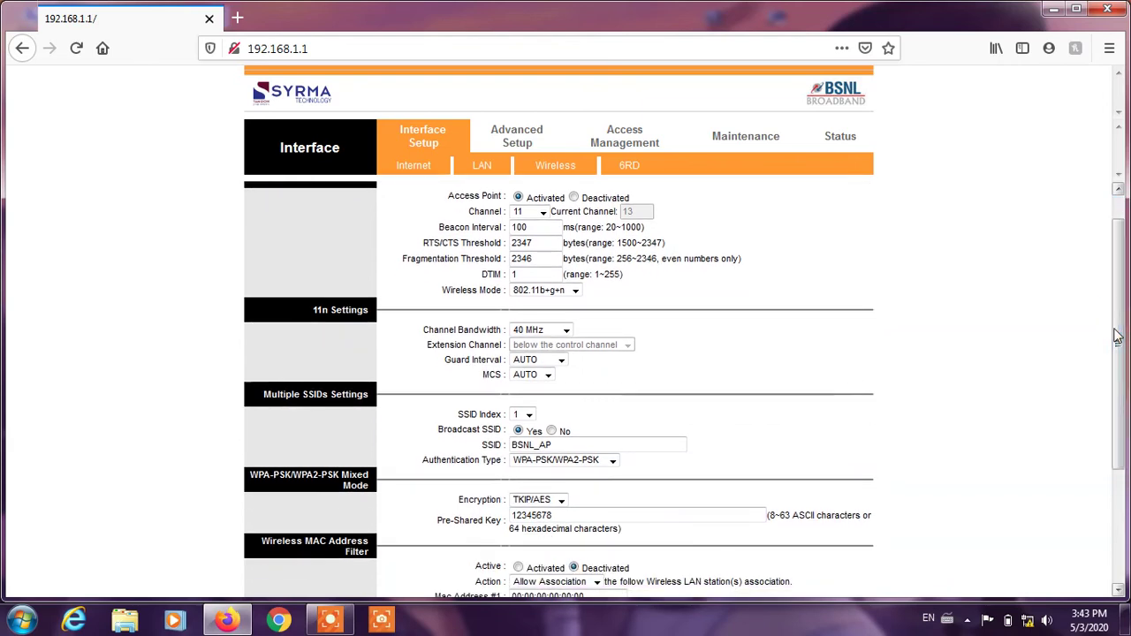